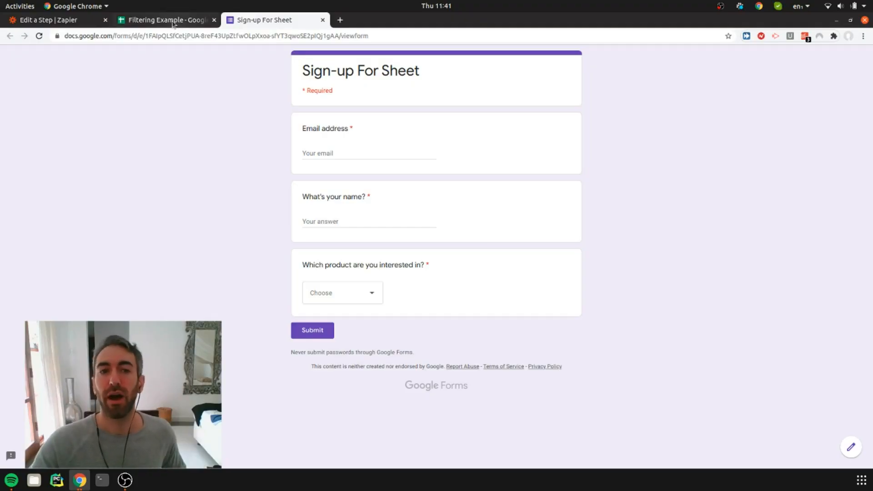
Review the existing form responses in the Filtering Example spreadsheet
click(172, 22)
click(369, 179)
click(313, 216)
drag(367, 171, 54, 115)
click(102, 187)
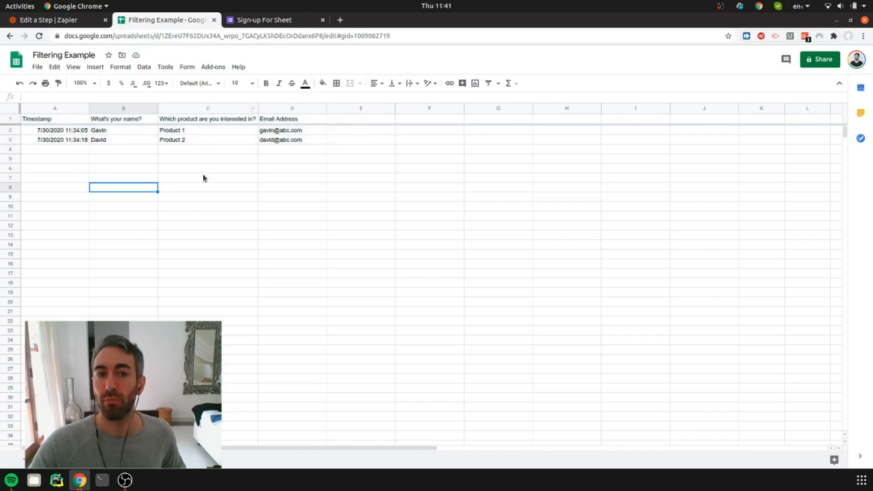
Return to the Sign-up For Sheet form and look over its email, name and product questions
click(282, 20)
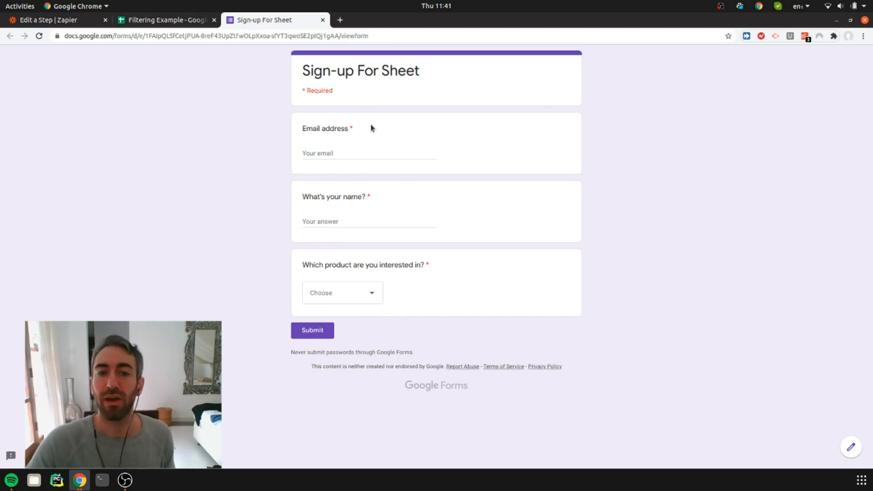
click(347, 152)
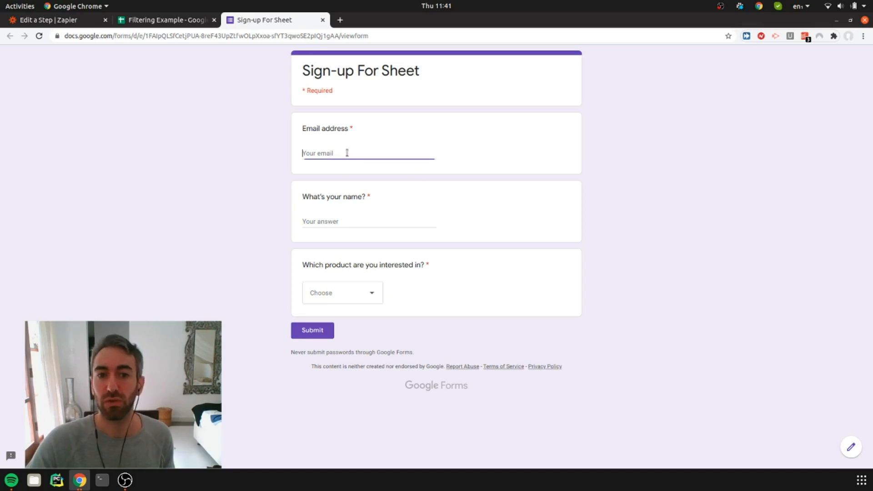
click(357, 220)
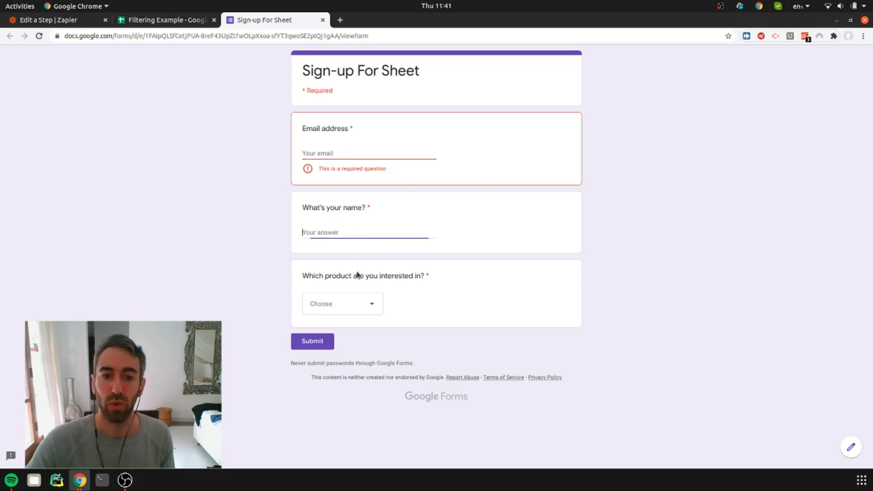
click(363, 302)
click(274, 308)
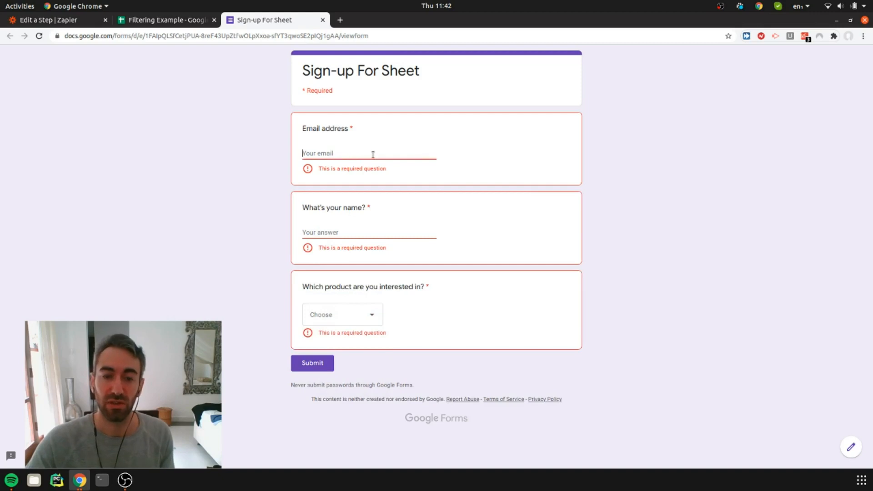
Fill in the sign-up form's email address and the respondent's name
text(#)
key(BackSpace)
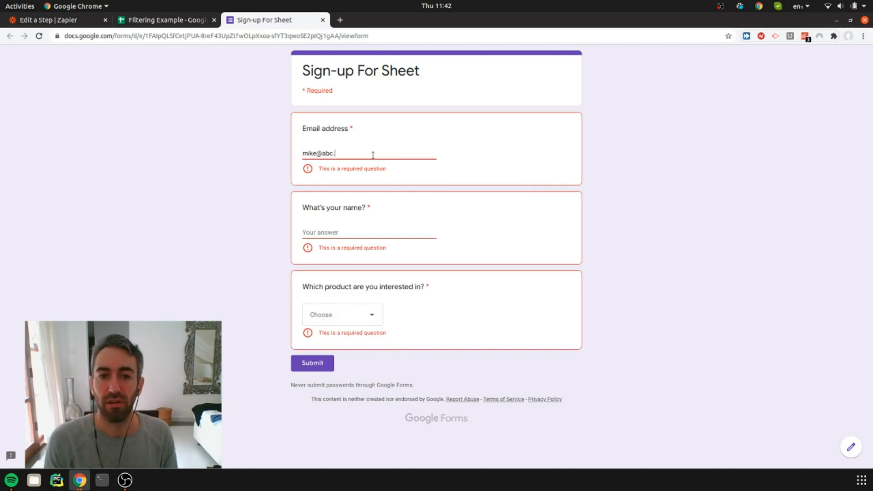
key(Tab)
text(Mike)
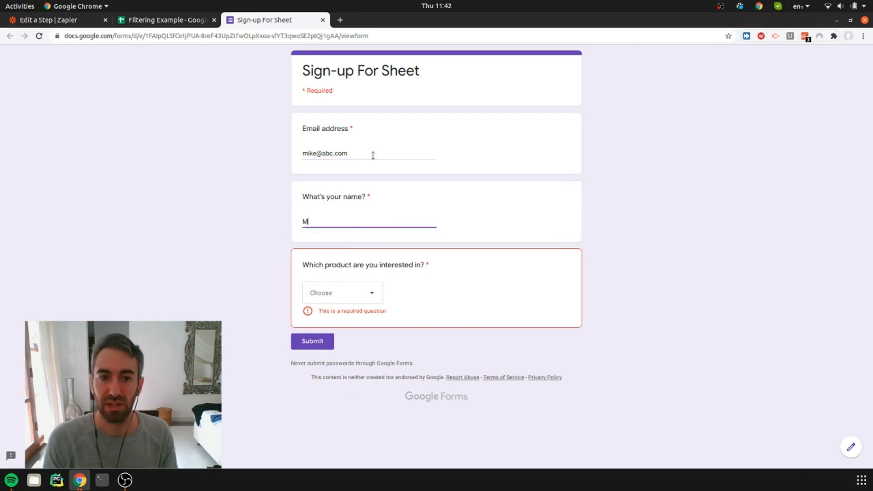
Choose Product 3 as the product of interest and submit the sign-up form
click(333, 299)
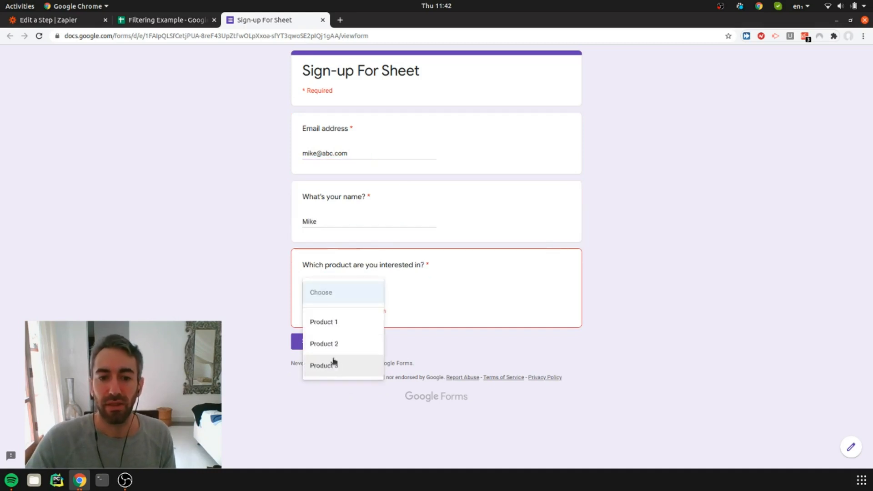
click(333, 363)
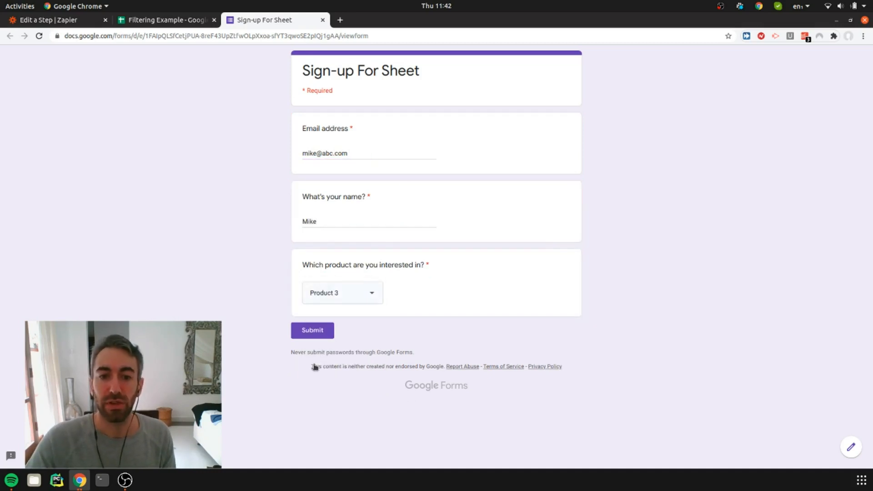
click(322, 335)
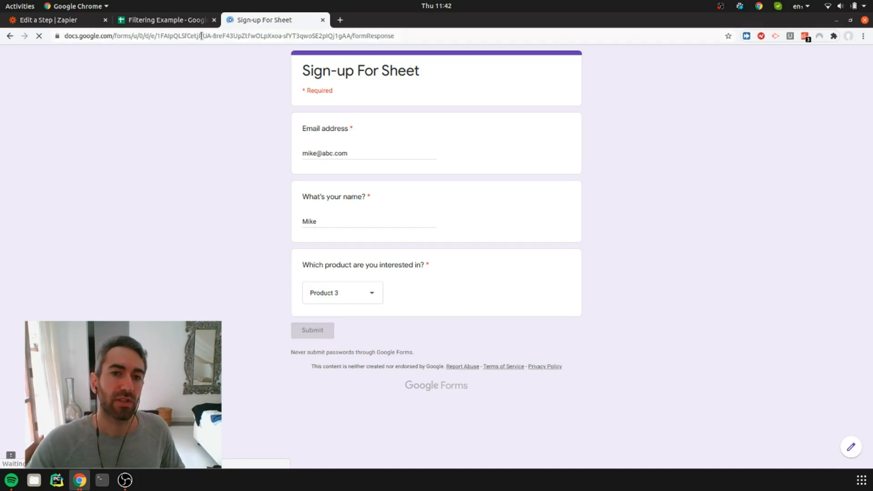
In the Filtering Example spreadsheet, add the header "Subscribe me to Newsletter" in cell E1
click(177, 19)
click(350, 118)
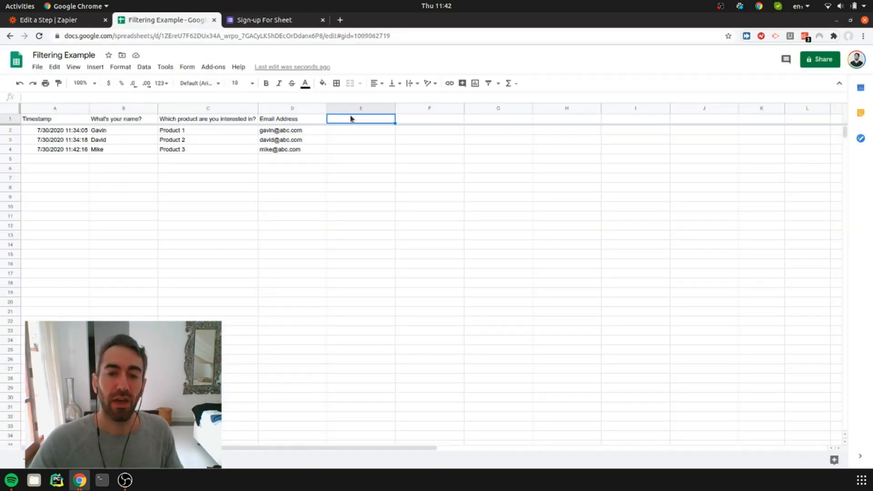
text(Subscribe mte to )
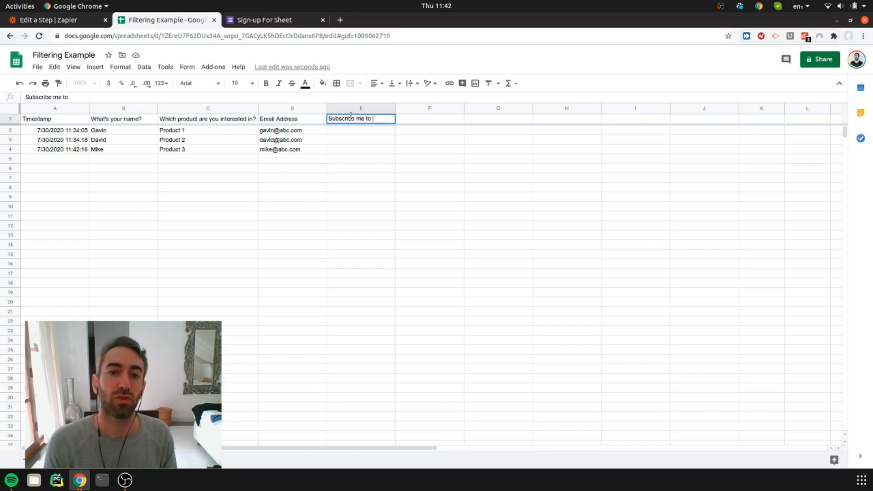
text(Newsletter)
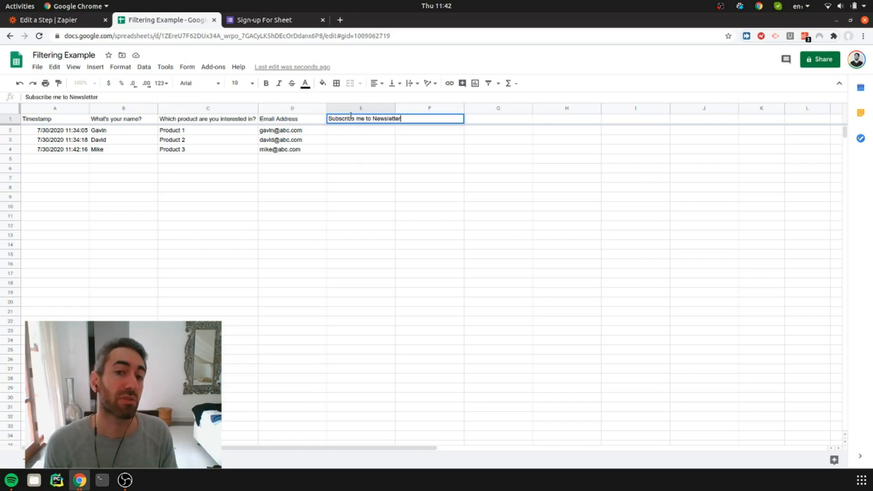
key(Return)
key(Return)
key(Return)
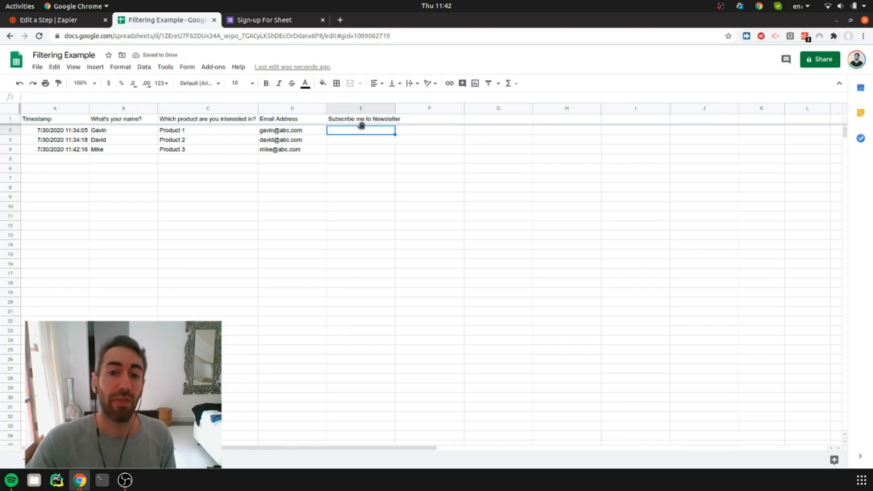
Fit the width of column E to its header text
click(399, 109)
drag(399, 109, 398, 112)
double_click(395, 108)
Fill the newsletter column with Y in E2, Y in E3 and N in E4
click(381, 132)
text(Y)
key(Return)
text(Y)
key(Return)
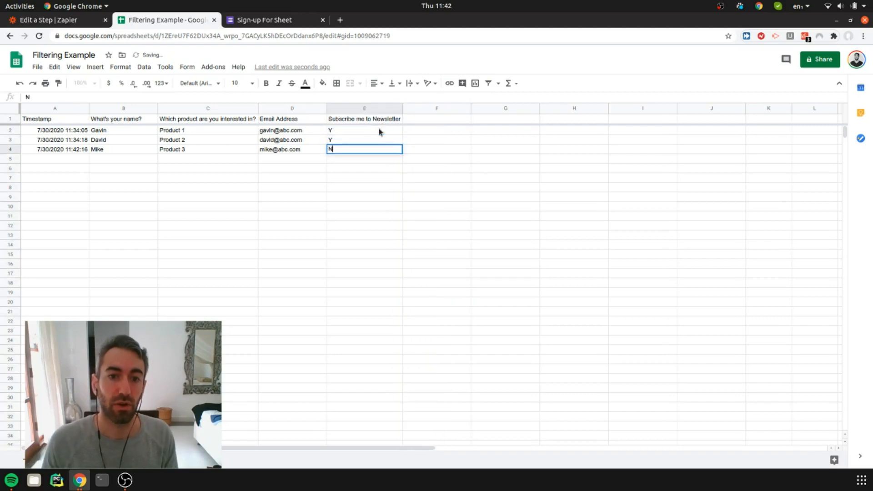
Switch to the Zapier editor and refresh the fields of the New Spreadsheet Row trigger for worksheet Form Responses 1
click(54, 20)
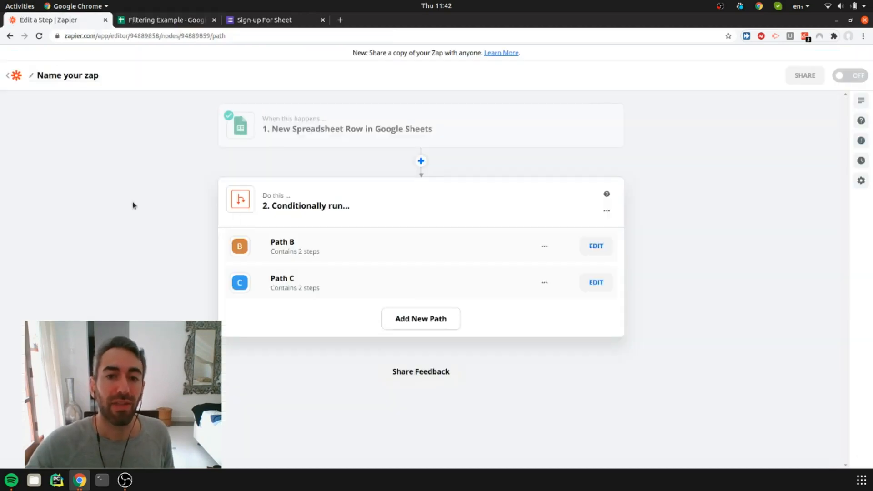
mouse_move(316, 143)
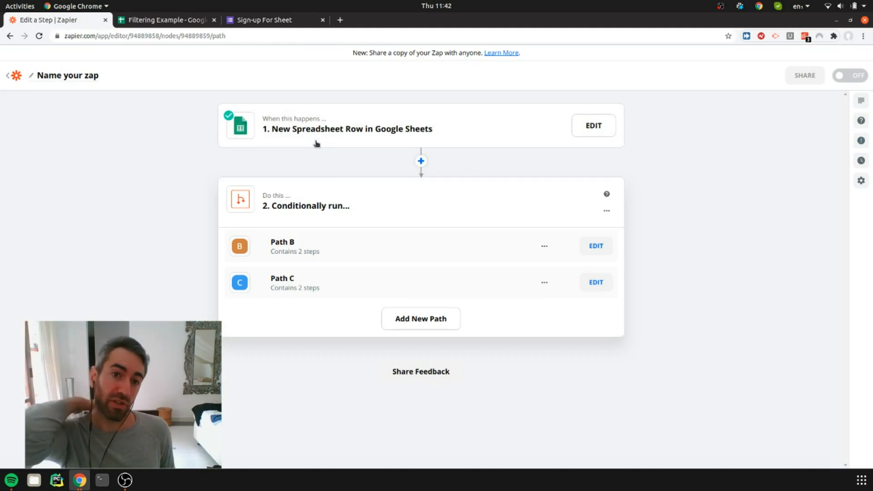
click(362, 143)
click(322, 155)
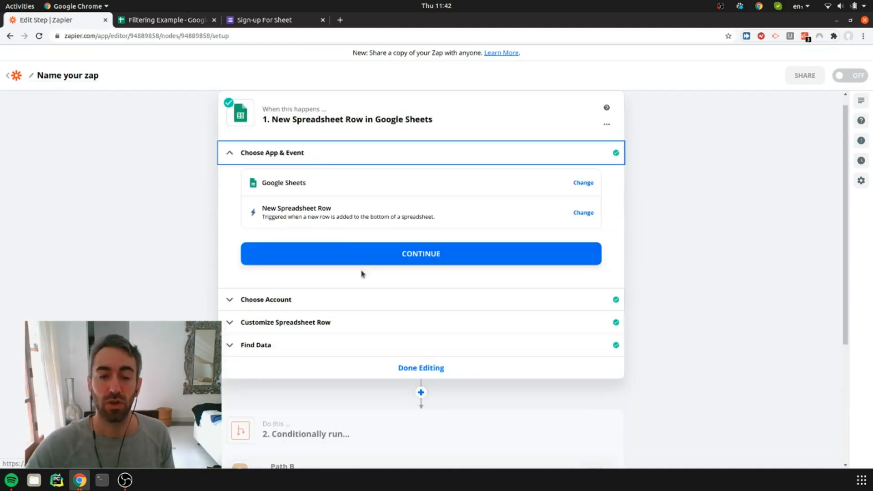
click(304, 305)
click(320, 304)
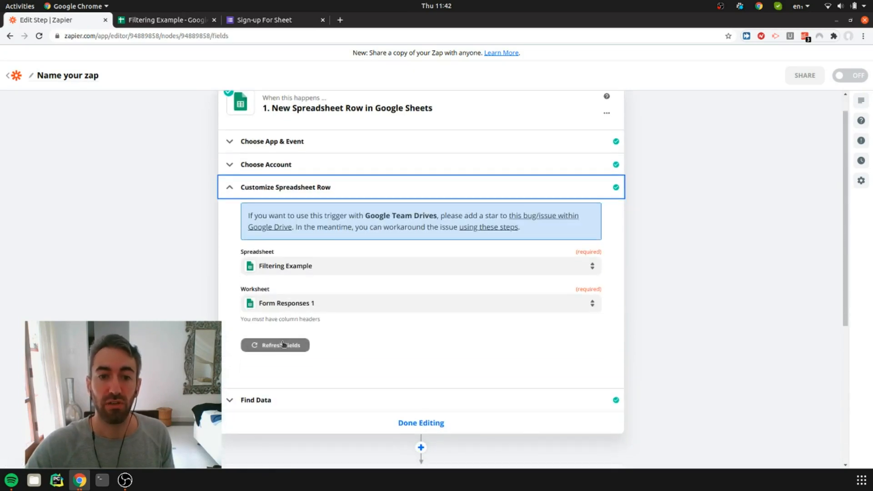
click(283, 344)
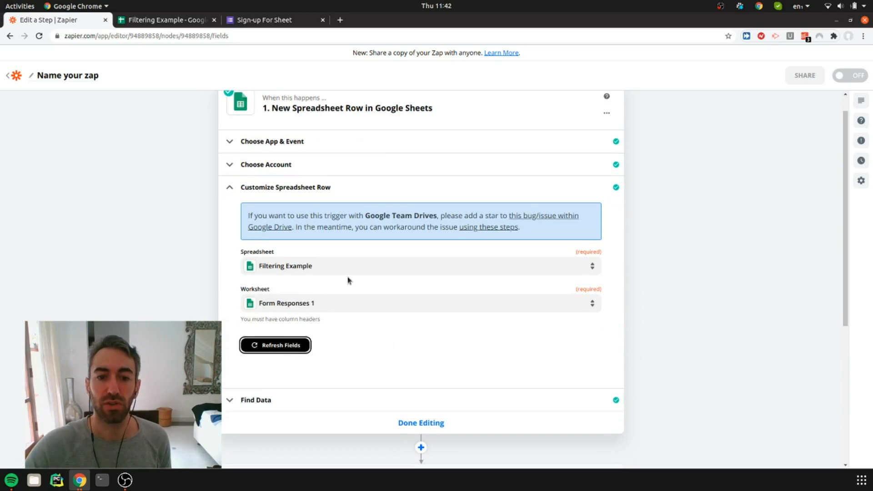
Load Spreadsheet Row D as the trigger's sample data, check its newsletter column value, and continue to the following step
click(276, 408)
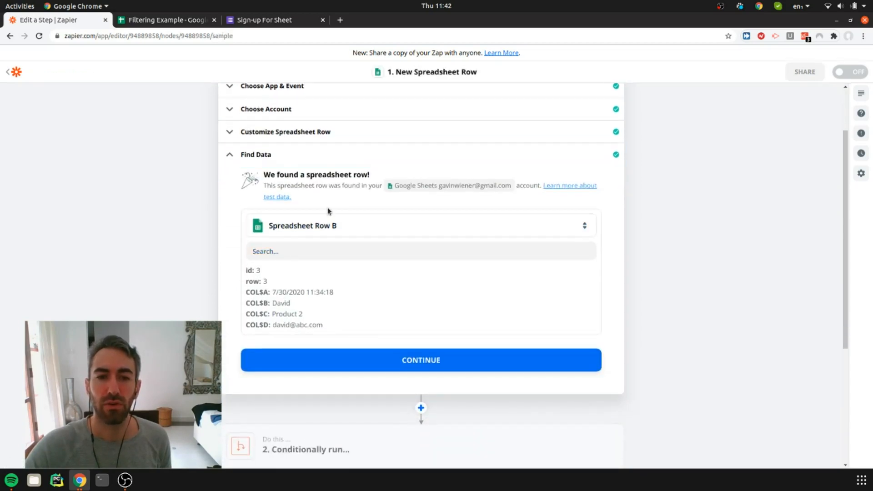
click(317, 225)
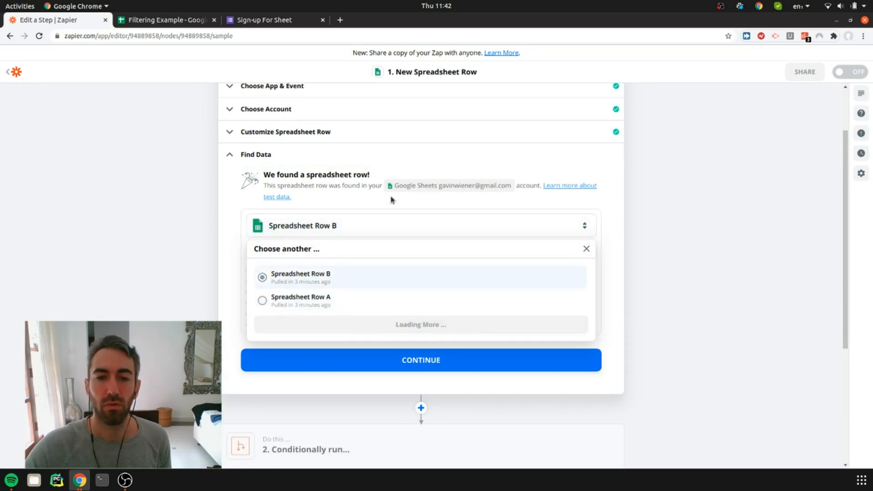
click(303, 301)
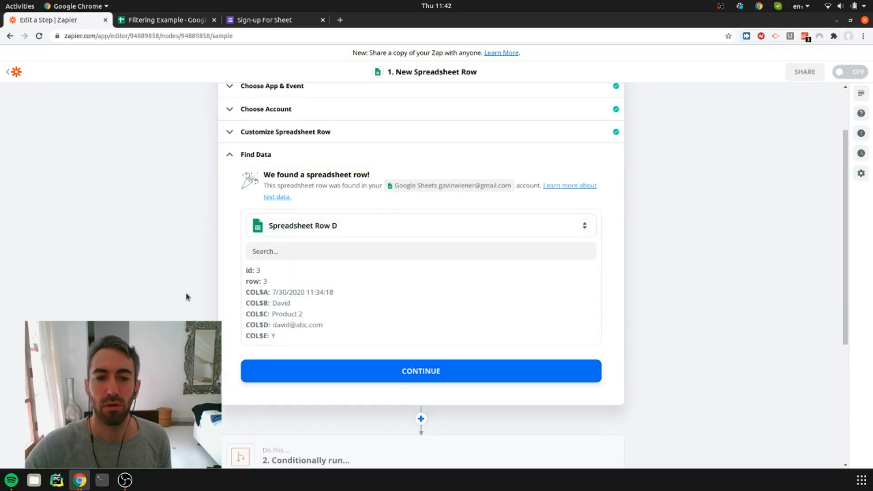
drag(254, 271, 275, 327)
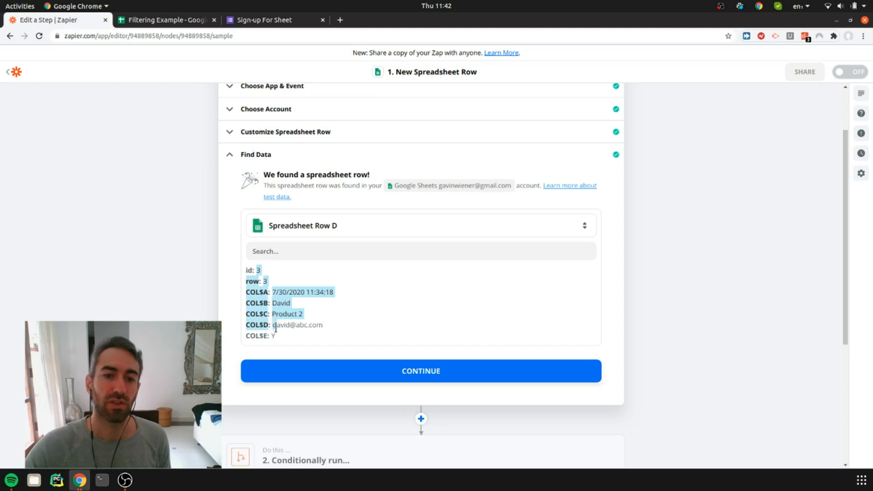
click(278, 337)
scroll(278, 335, down, 3)
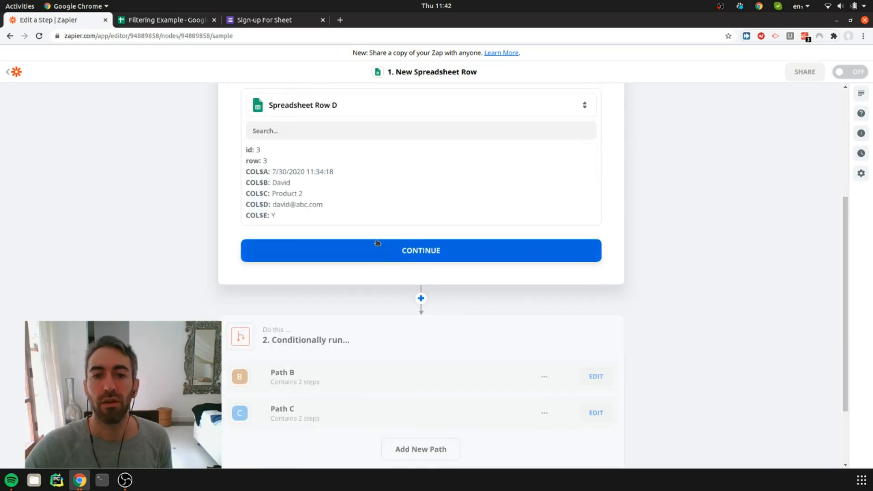
click(376, 246)
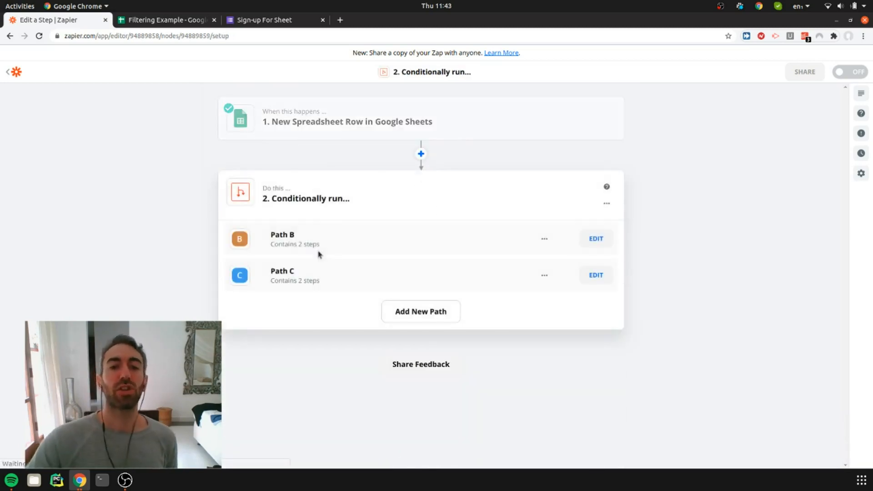
Delete the existing "Conditionally run..." paths step from the zap
click(607, 205)
click(598, 216)
click(577, 226)
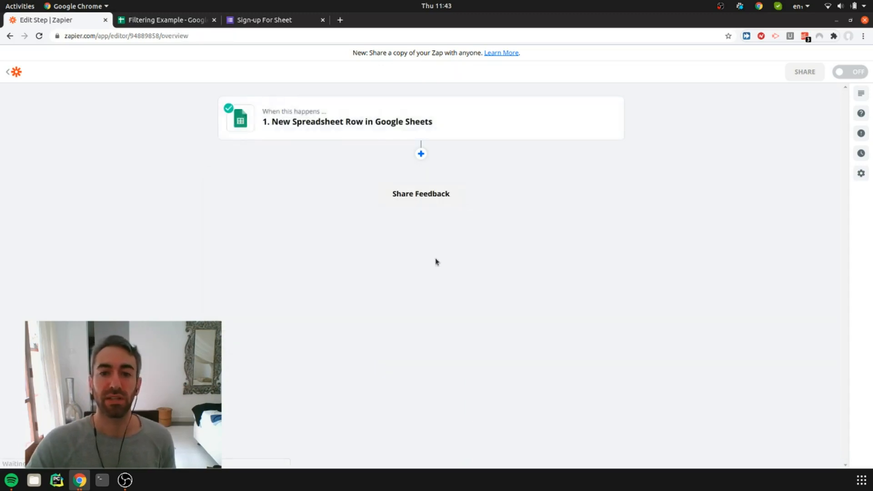
Add a Paths by Zapier step after the New Spreadsheet Row trigger
click(421, 154)
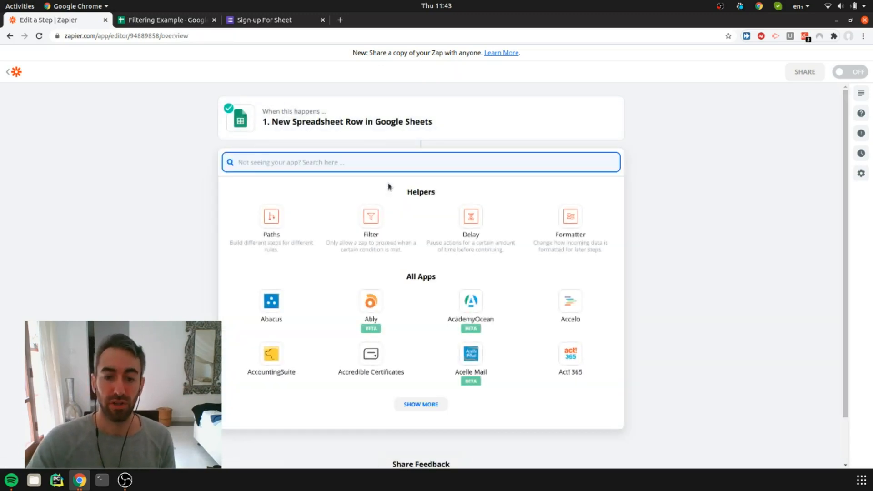
text(path)
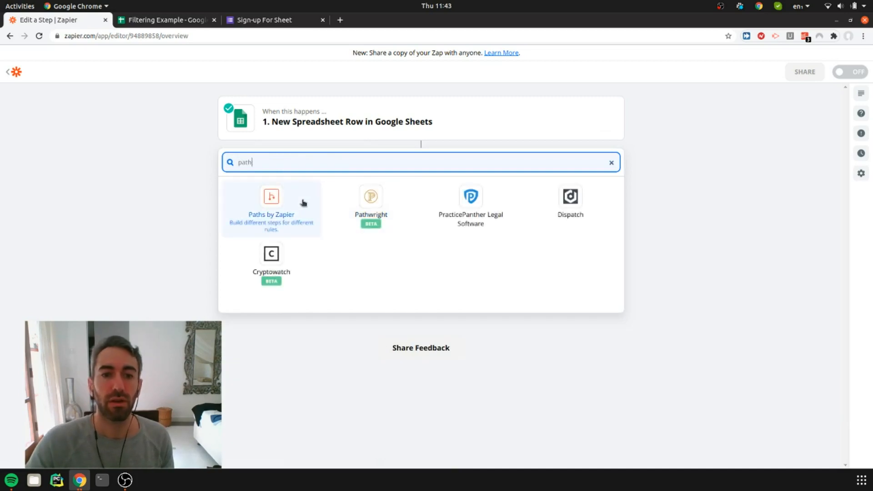
click(302, 203)
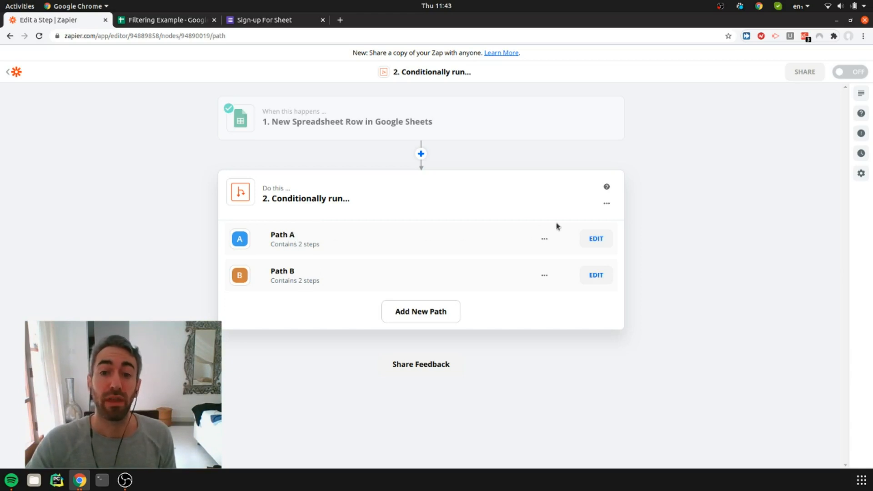
click(545, 275)
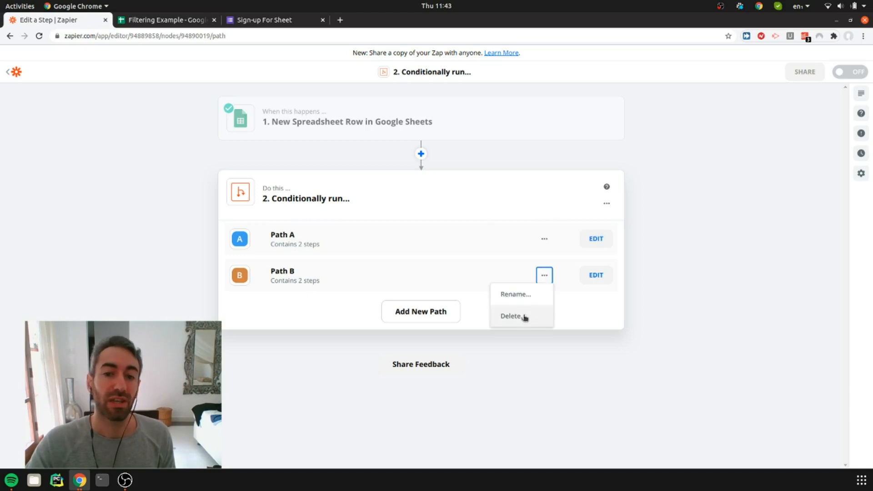
drag(247, 283, 512, 280)
click(584, 312)
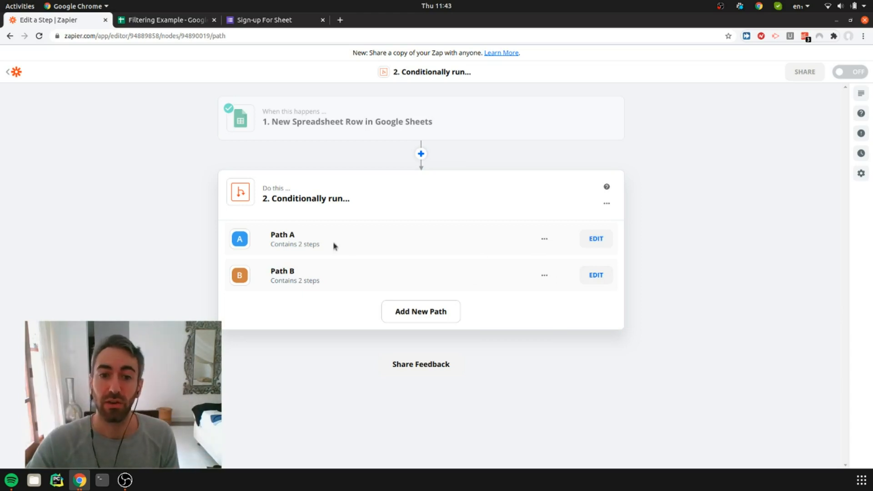
Set Path A's rule to continue only if Subscribe me to Newsletter (Text) Exactly matches Y, and test it
click(586, 237)
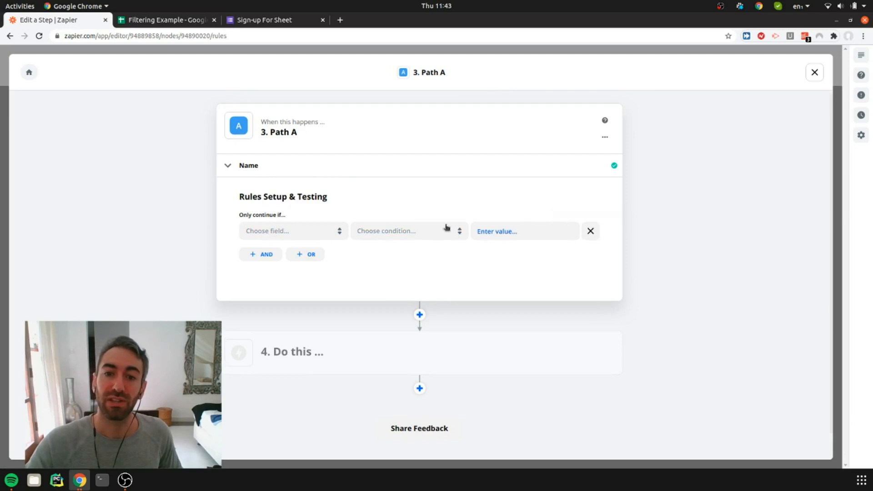
click(311, 232)
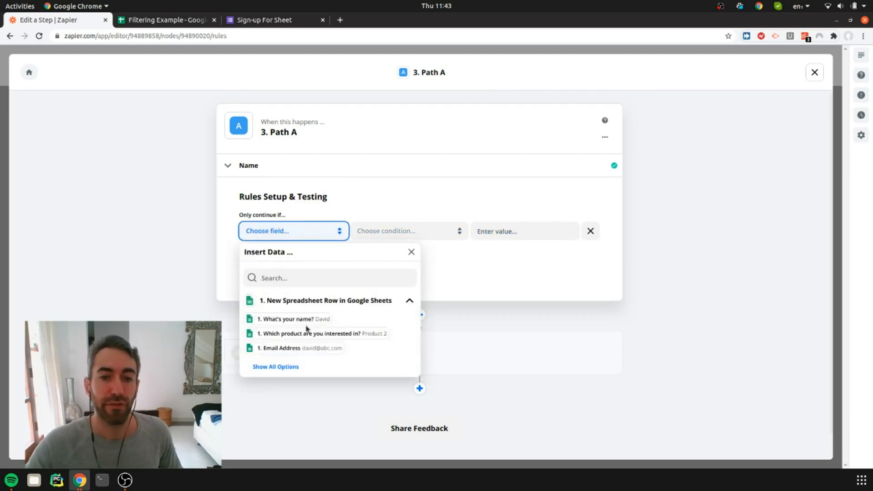
click(284, 367)
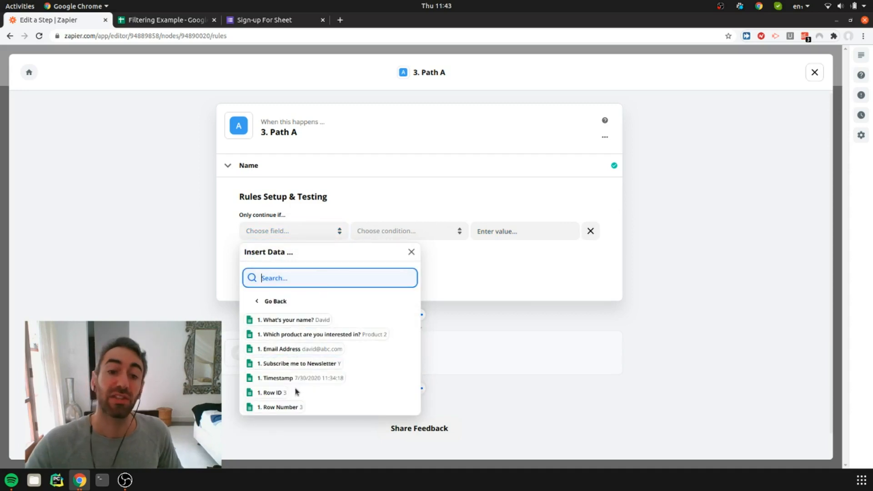
click(298, 371)
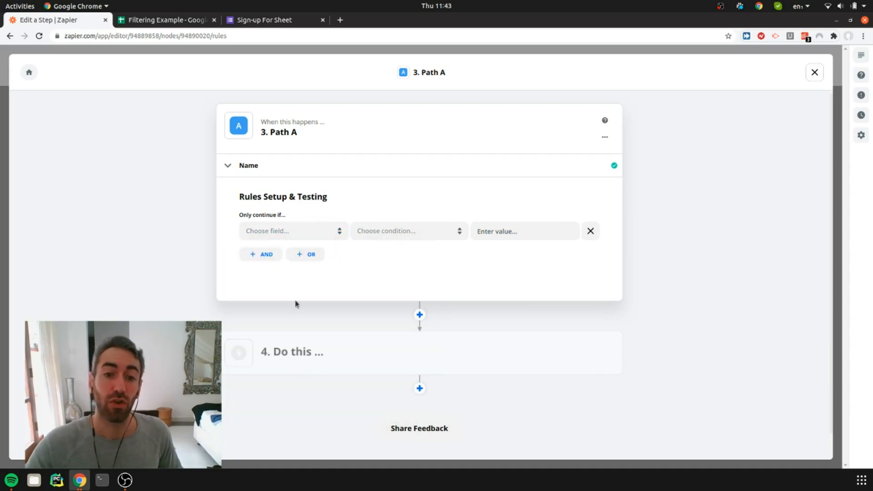
click(297, 229)
click(280, 367)
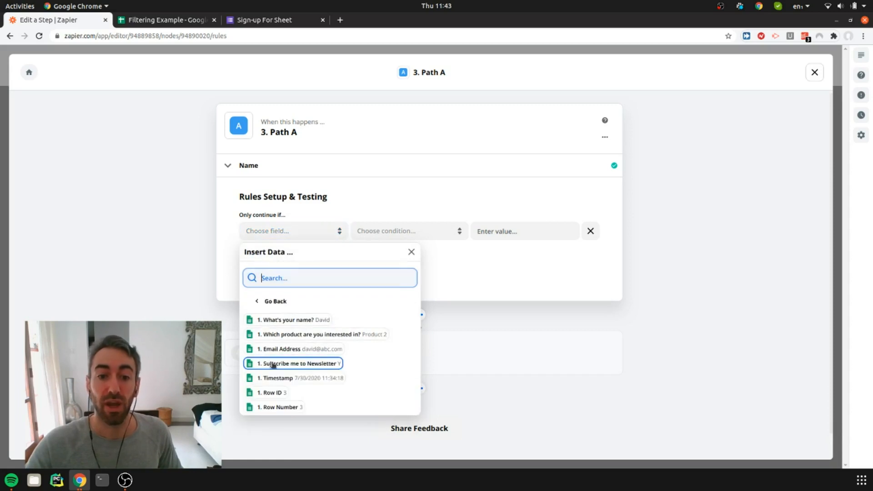
click(284, 364)
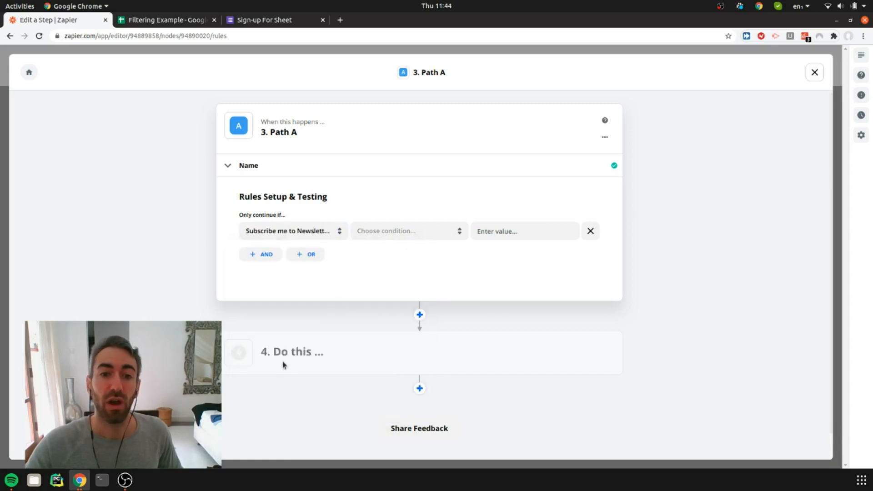
click(399, 229)
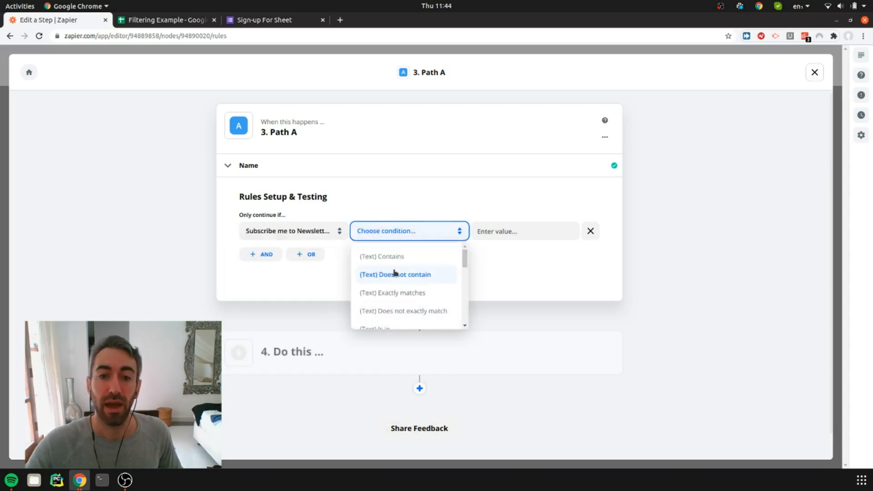
click(400, 292)
click(497, 233)
text(Y)
click(288, 327)
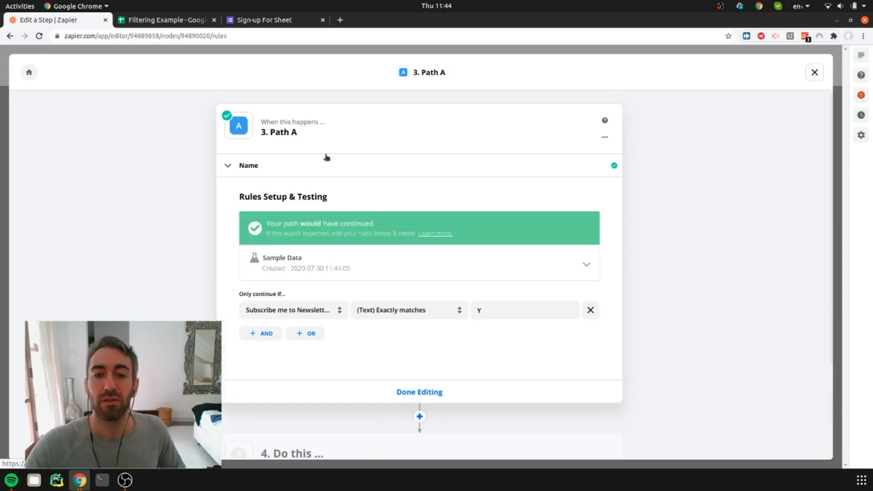
Check the sample data matched by Path A's rule against the Filtering Example spreadsheet, and finish editing the rule
drag(274, 223, 356, 223)
click(358, 222)
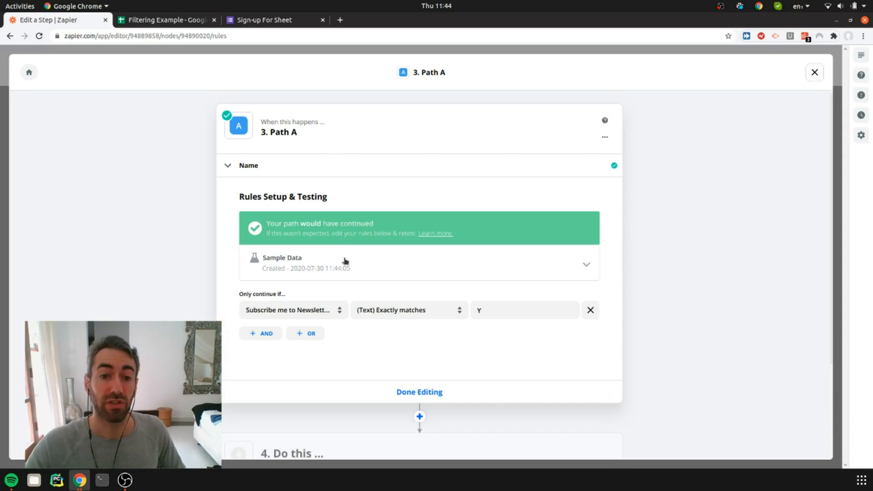
click(366, 271)
scroll(322, 235, down, 3)
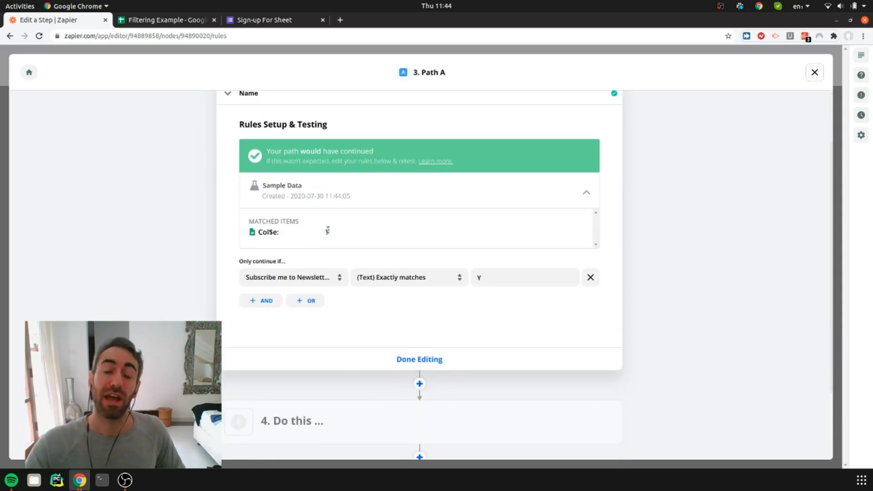
click(187, 21)
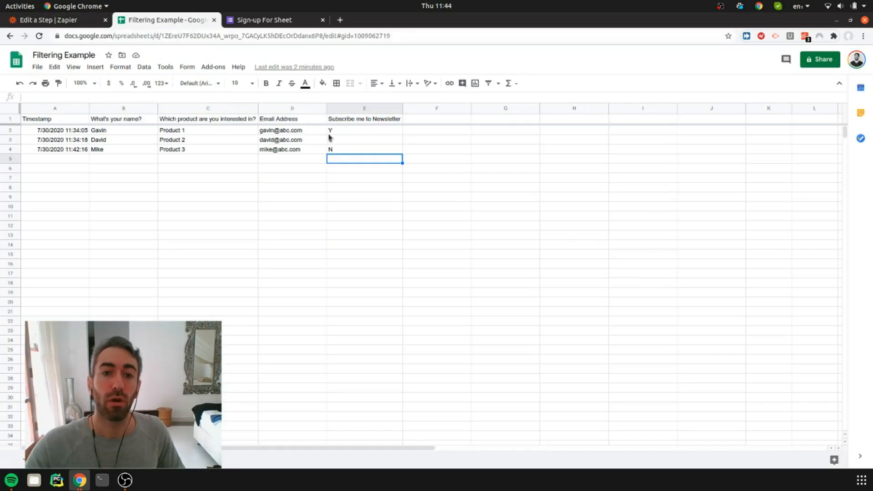
click(50, 20)
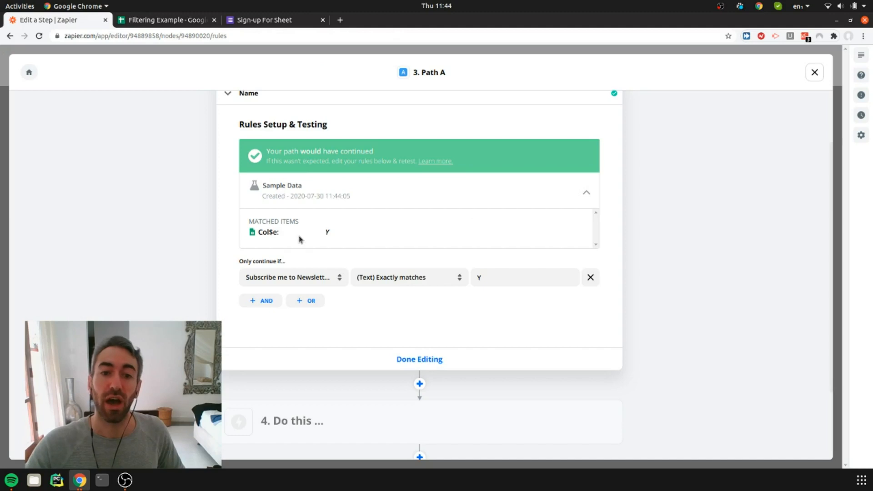
click(418, 360)
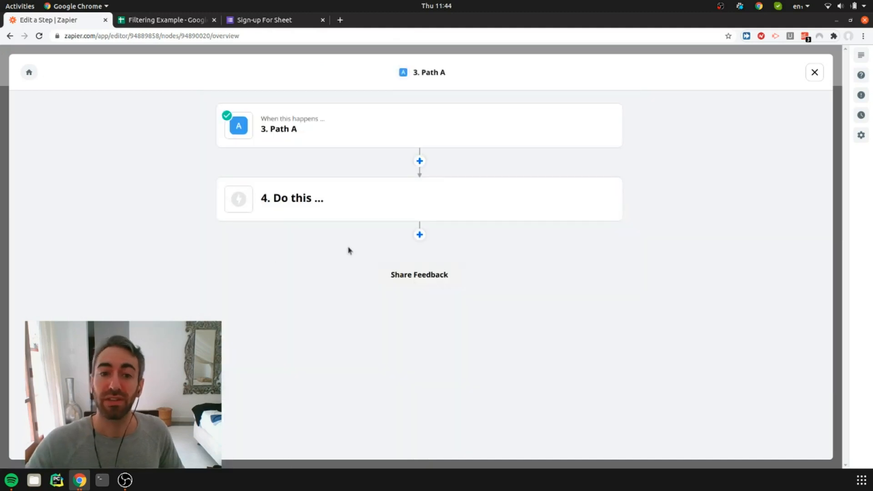
Add a Klaviyo action after the empty "Do this ..." step in Path A and exit the path
click(419, 235)
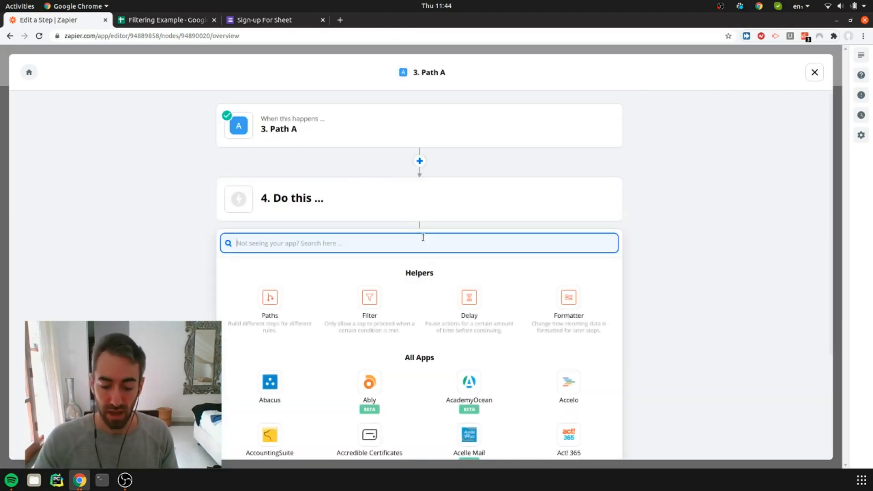
text(klayvi)
key(BackSpace)
key(BackSpace)
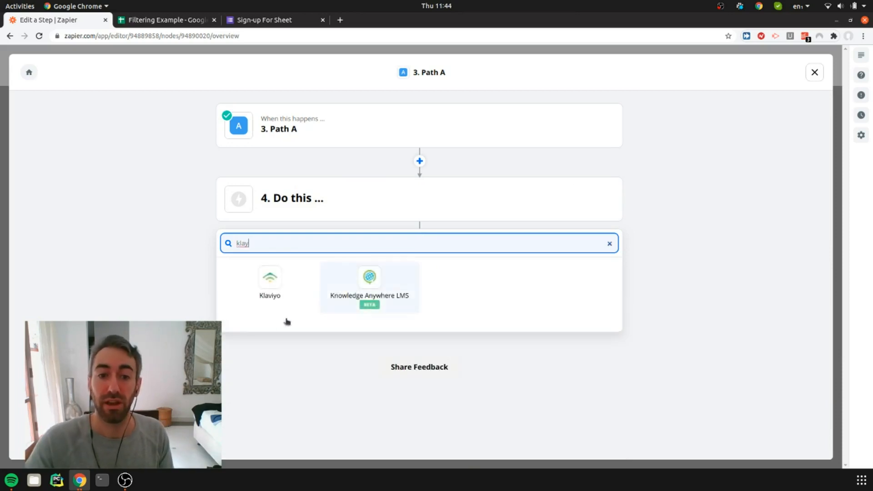
click(274, 294)
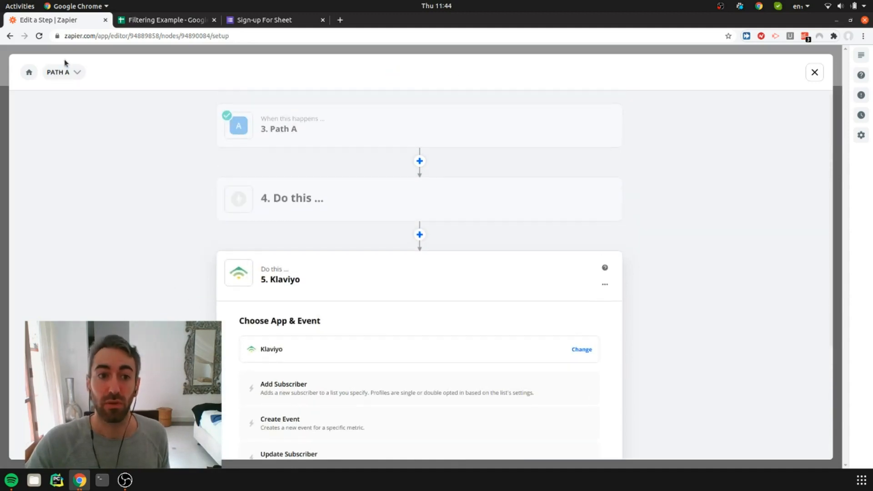
click(814, 72)
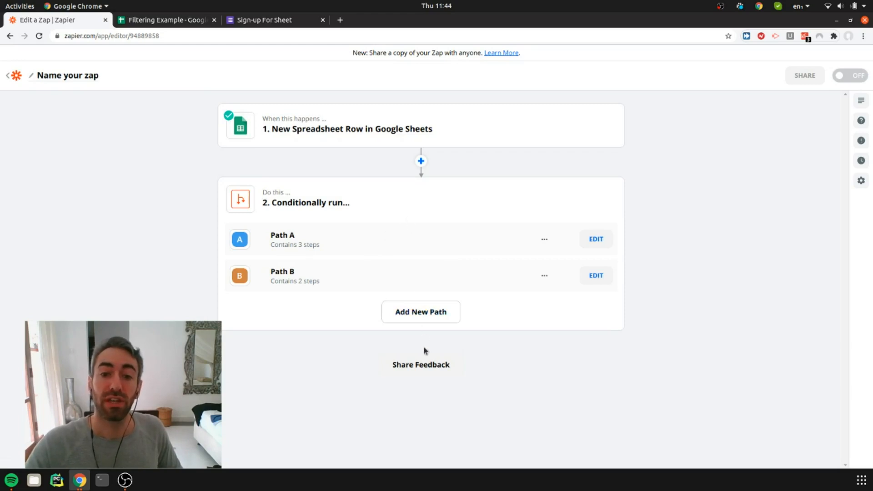
Set Path B's rule to continue only if Subscribe me to Newsletter (Text) Exactly matches N, and test it
click(320, 279)
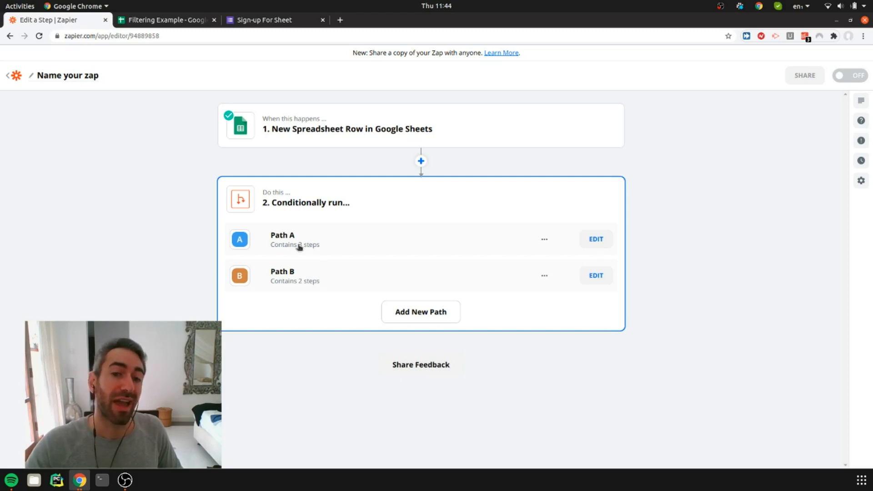
click(596, 275)
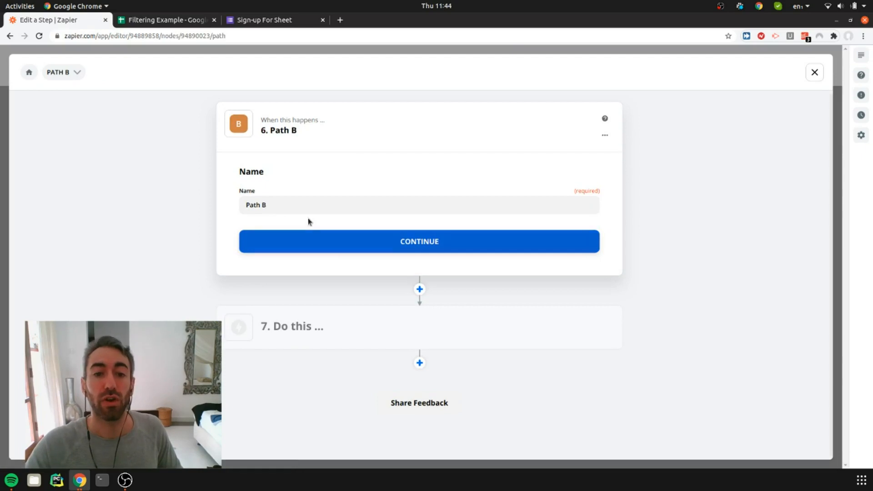
click(333, 239)
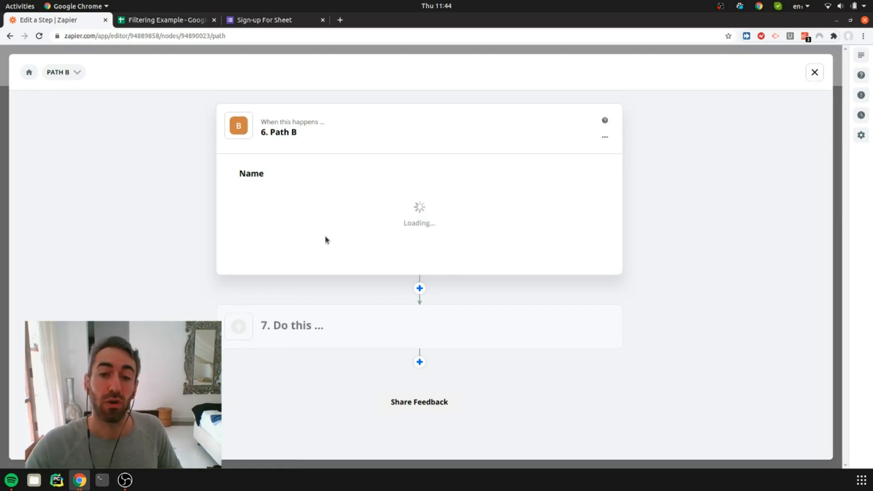
click(287, 233)
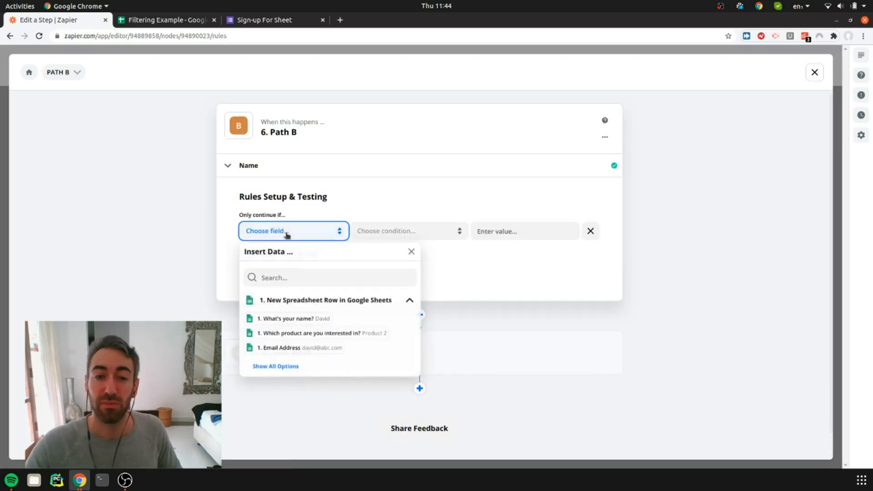
click(287, 365)
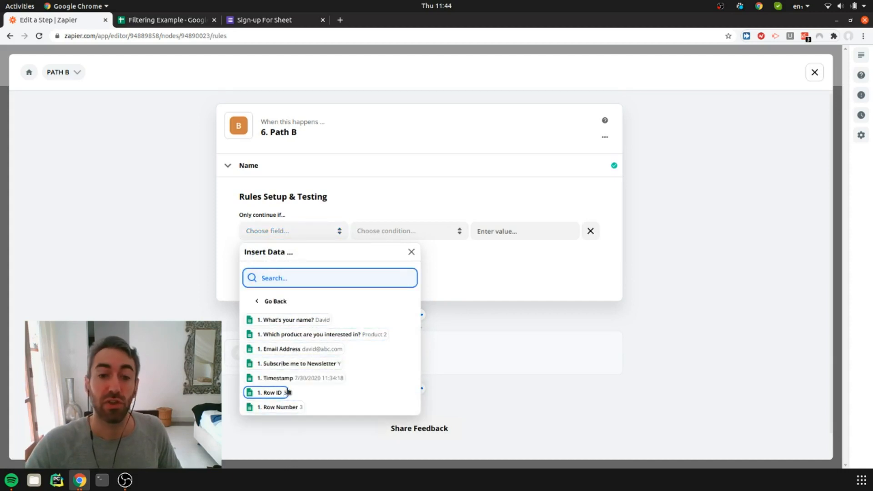
click(310, 361)
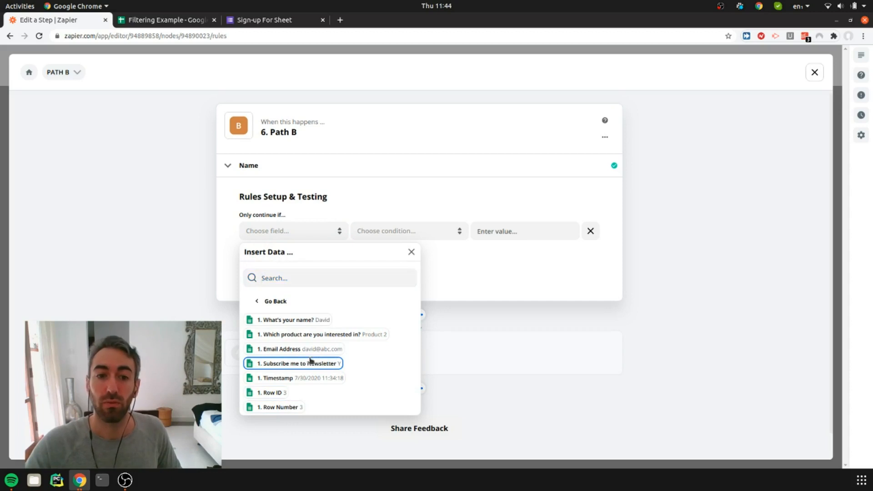
click(404, 231)
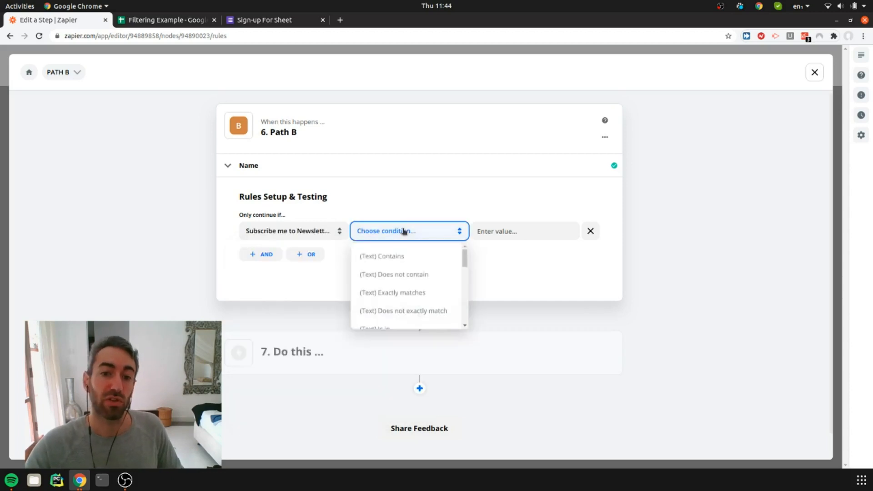
click(391, 292)
click(499, 231)
text(No)
click(284, 331)
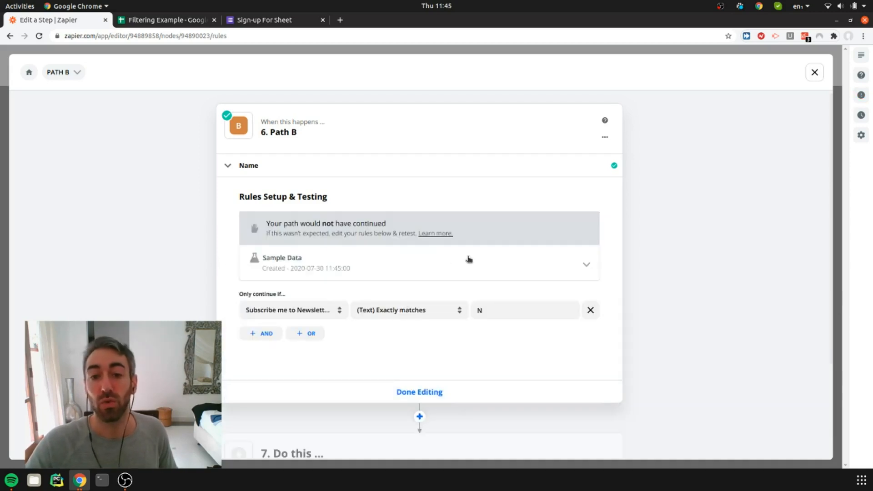
Inspect the sample data used in Path B's rule test and finish editing the rule
click(420, 263)
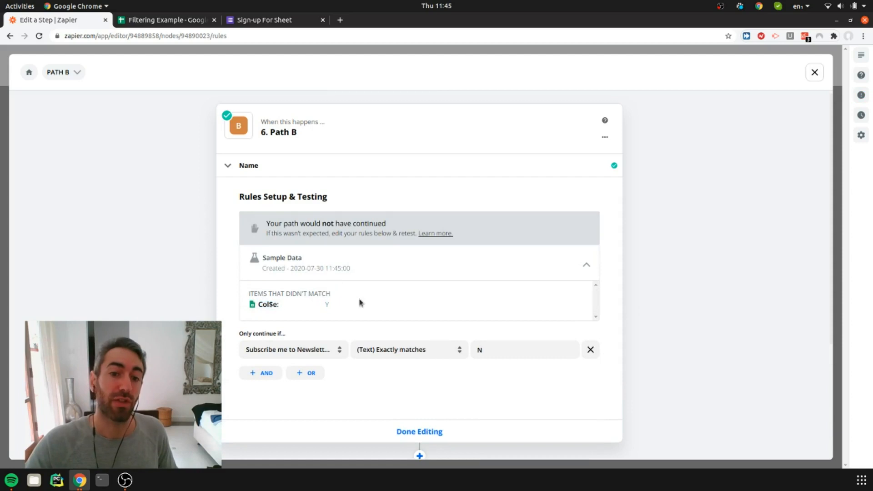
scroll(155, 282, down, 3)
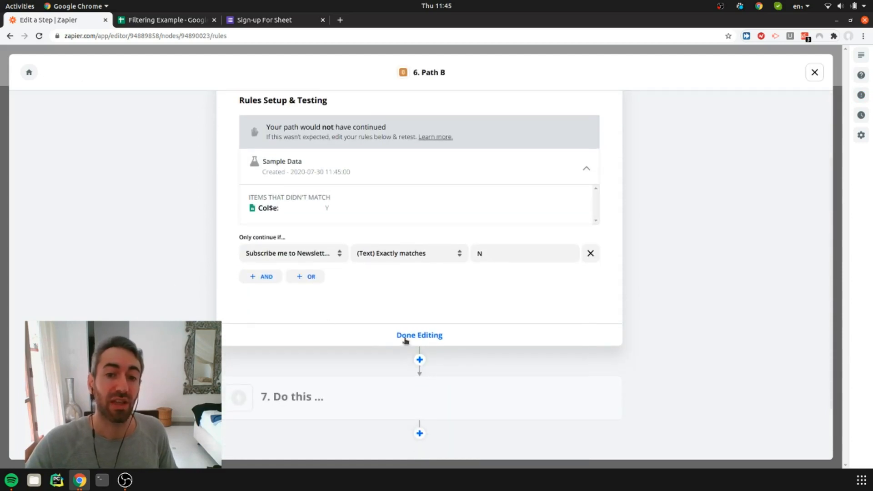
click(406, 339)
Add a Twilio action after the empty "Do this ..." step in Path B and exit the path
click(419, 235)
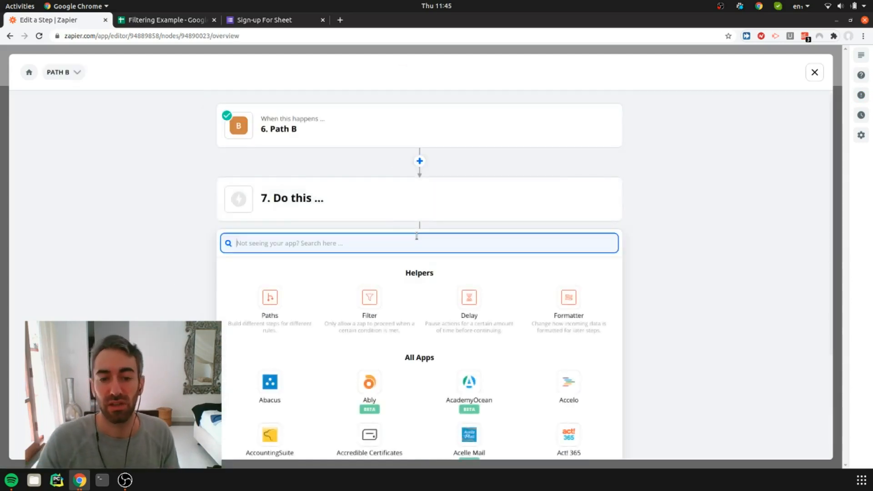
text(twilio)
click(270, 287)
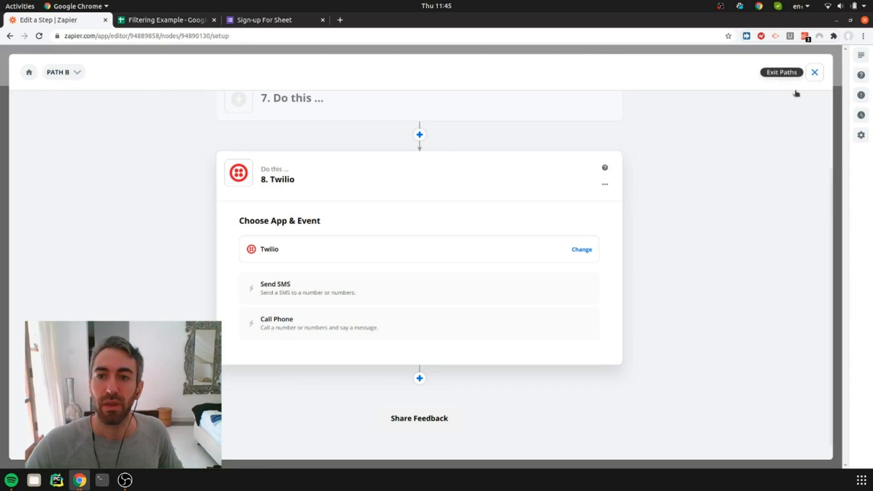
click(814, 72)
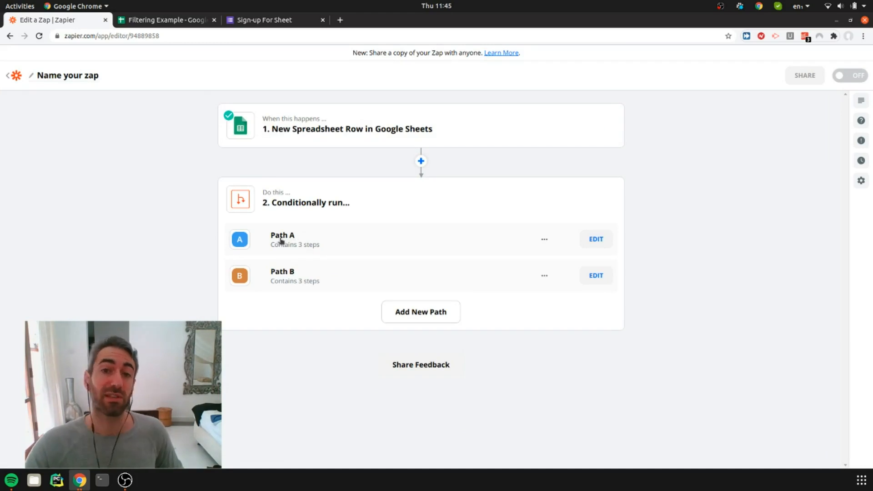
Add another path below Path B in the "Conditionally run..." step
click(288, 283)
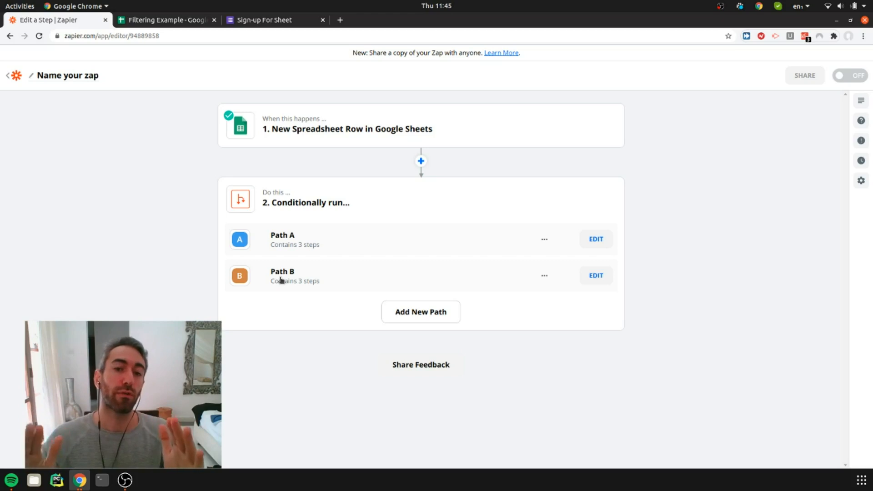
click(405, 314)
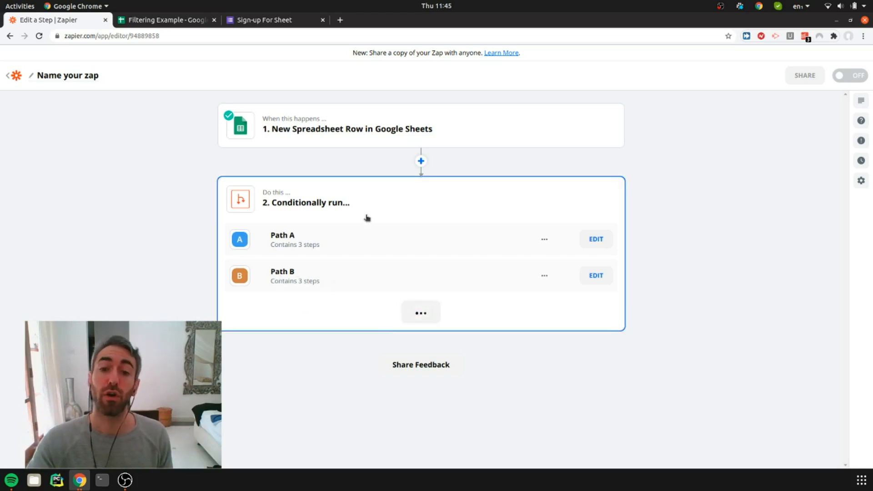